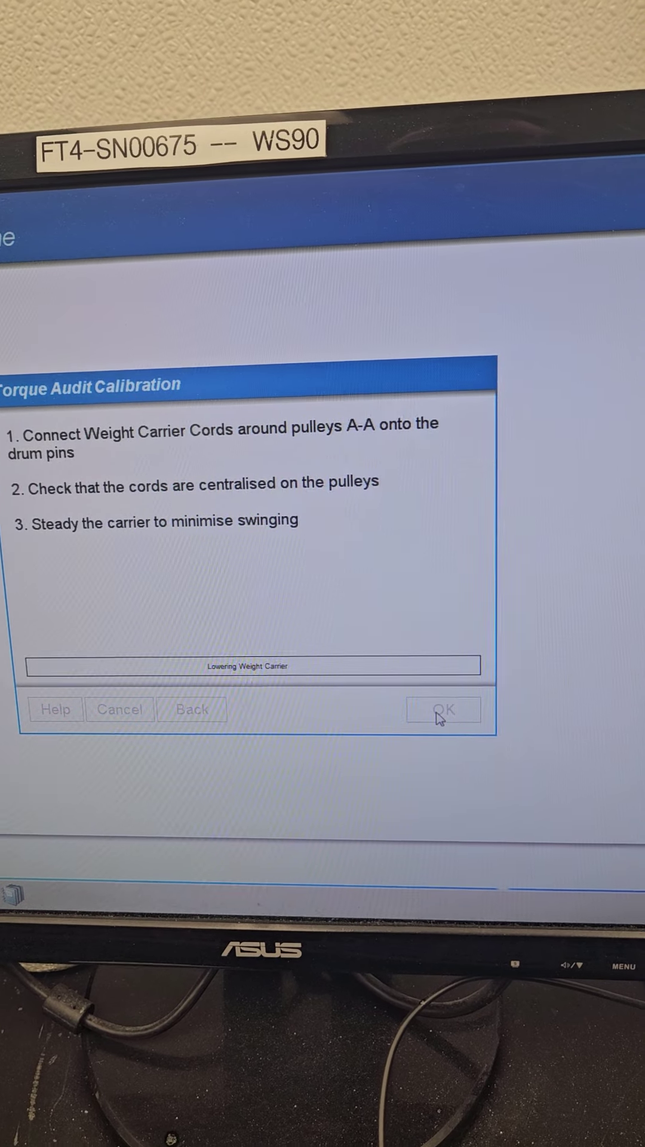
Step: Confirm the cord connection, then start the 200 g calibration reading with the carrier loaded
click(443, 711)
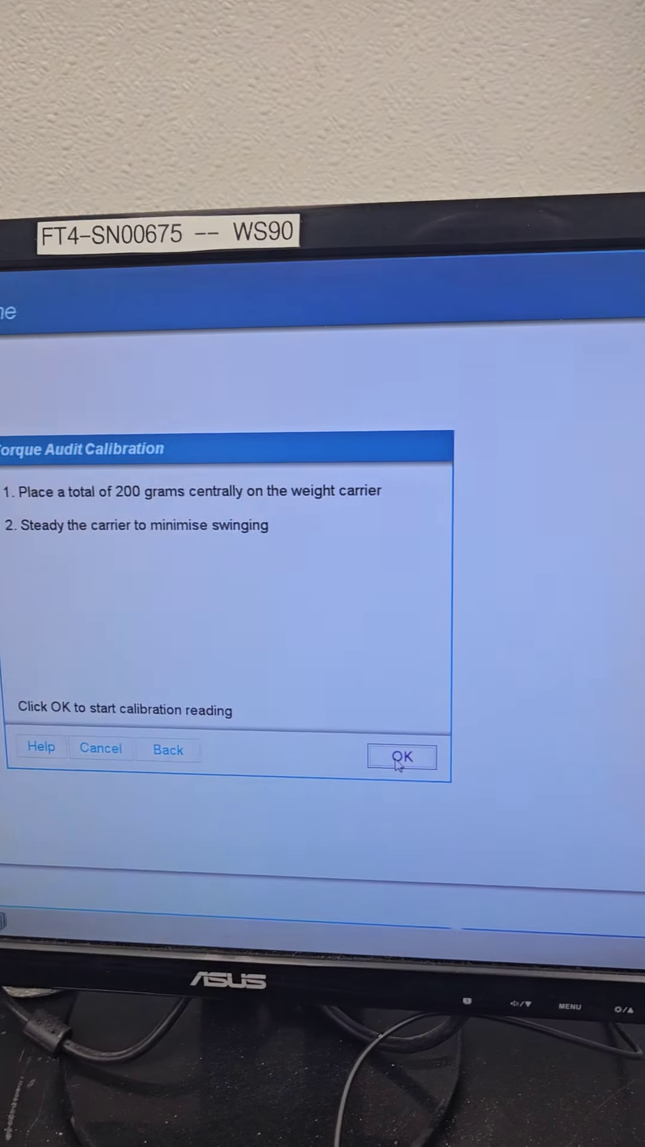
click(413, 743)
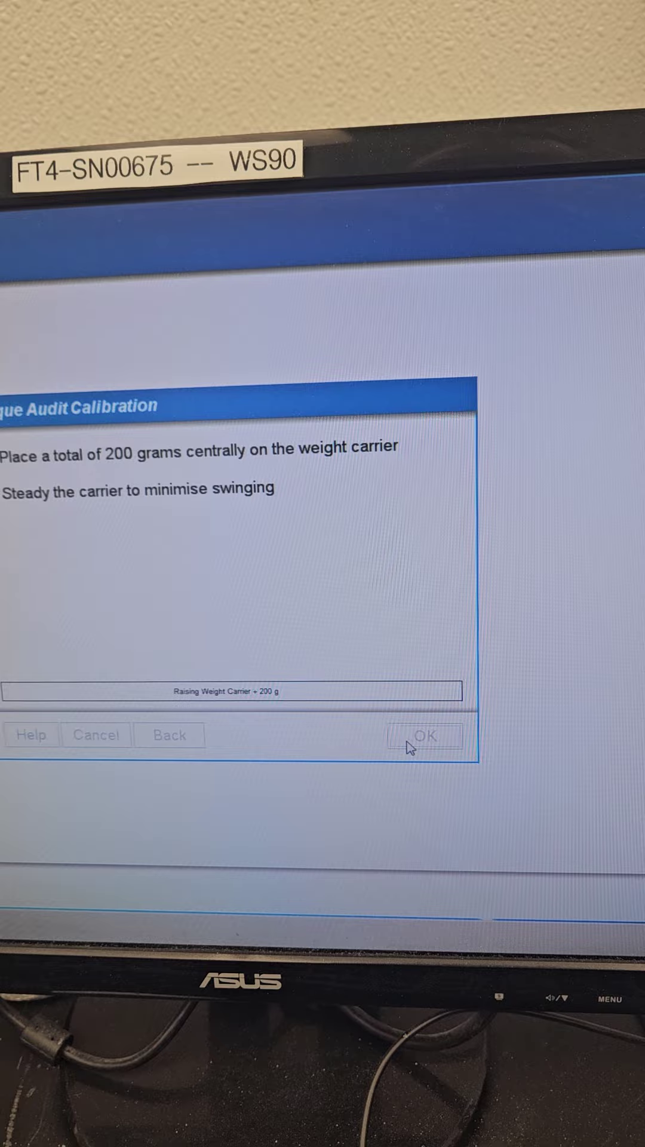